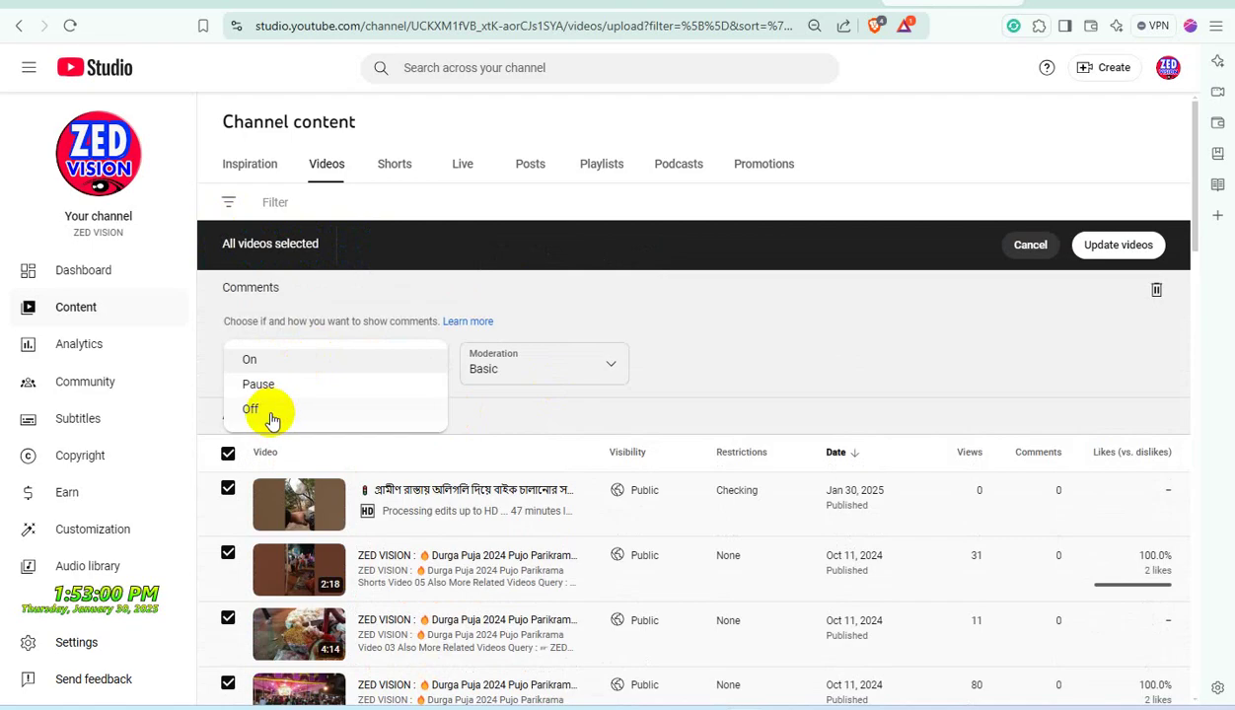
Set comments to Off for all selected videos and apply the bulk update, acknowledging its implications.
click(272, 421)
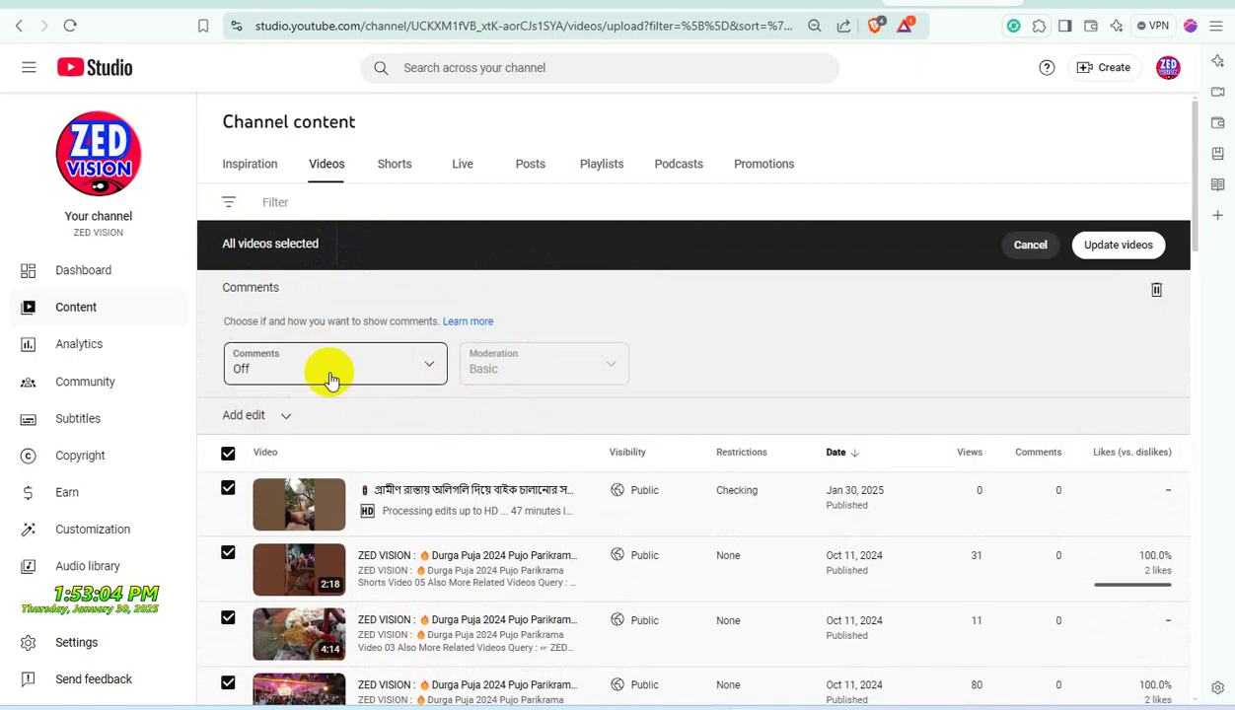
click(273, 419)
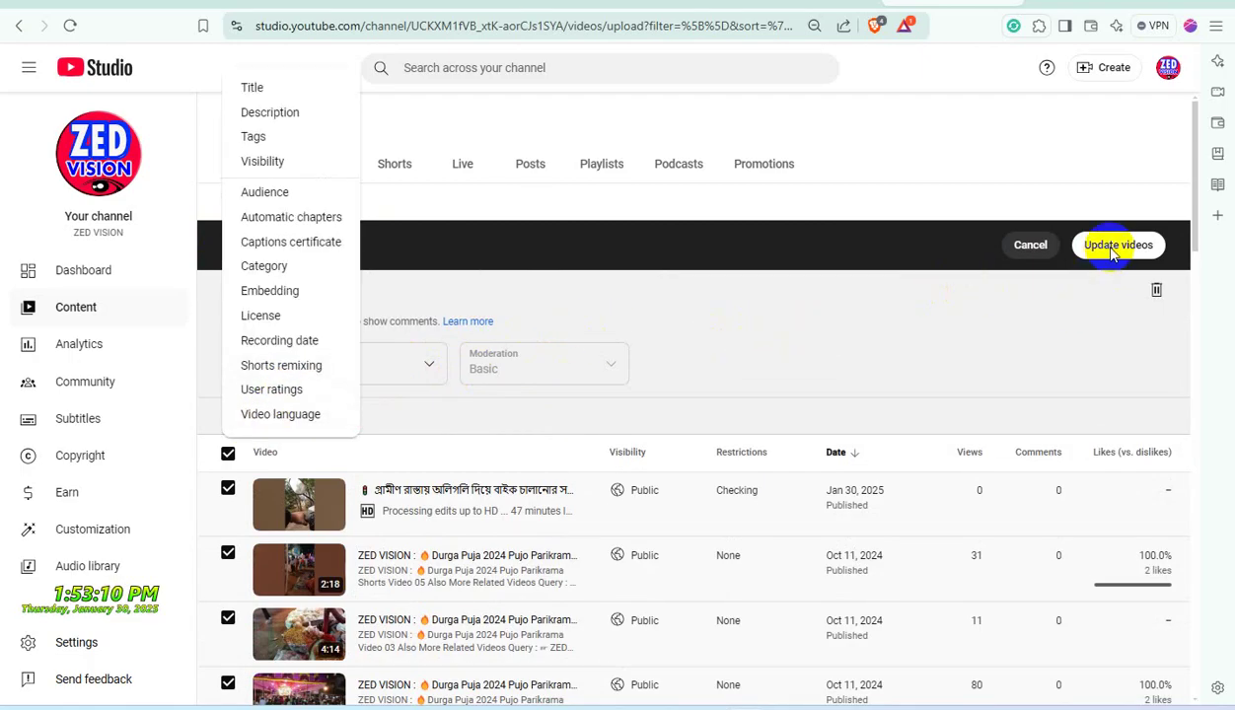
click(986, 318)
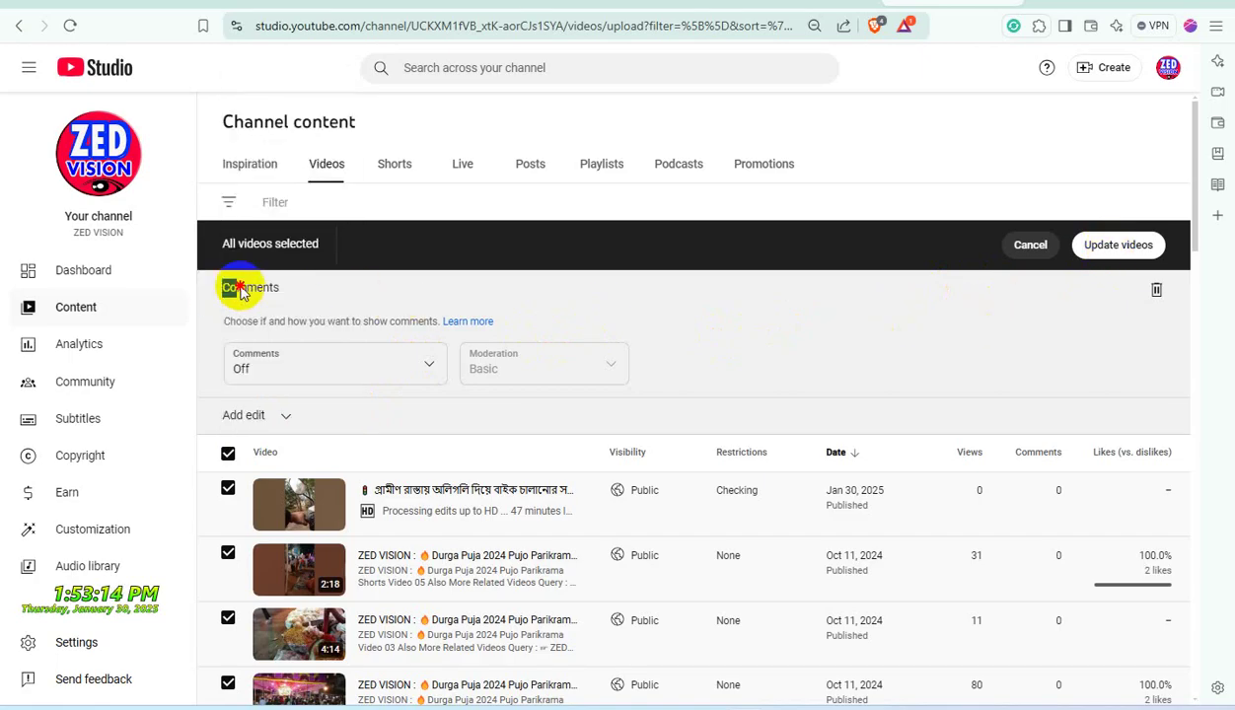
drag(223, 287, 342, 287)
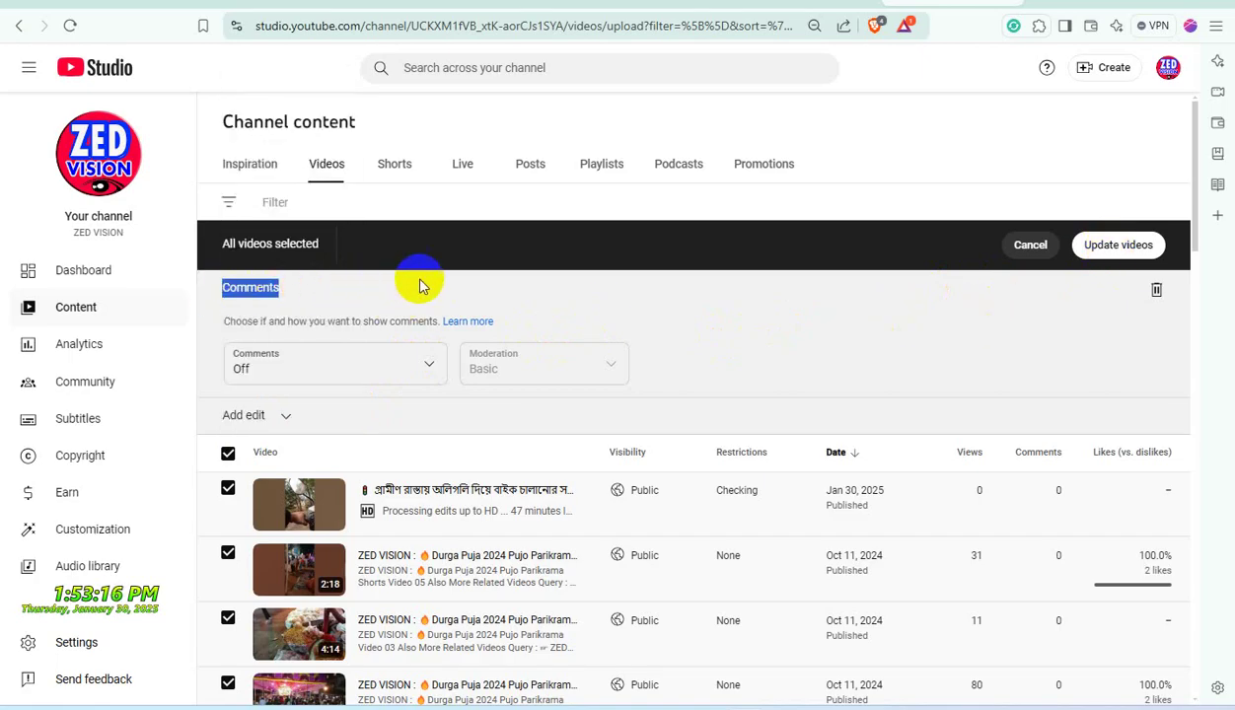
click(1116, 247)
click(408, 394)
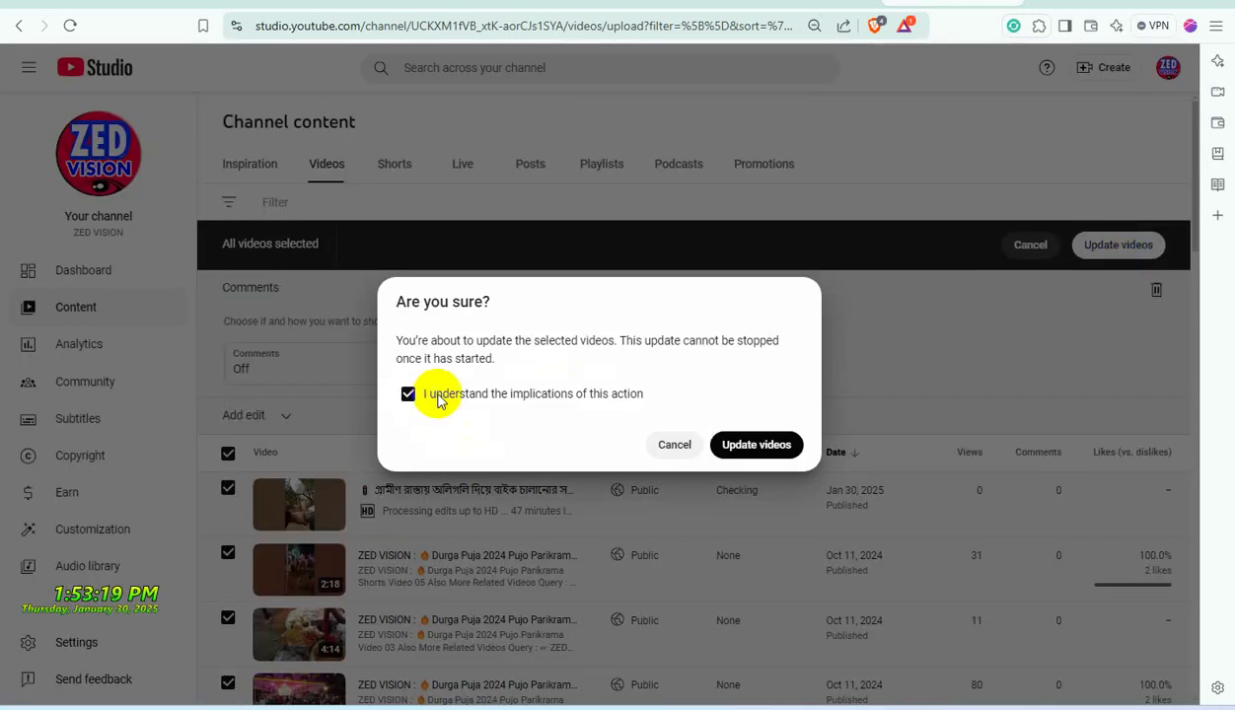
click(754, 445)
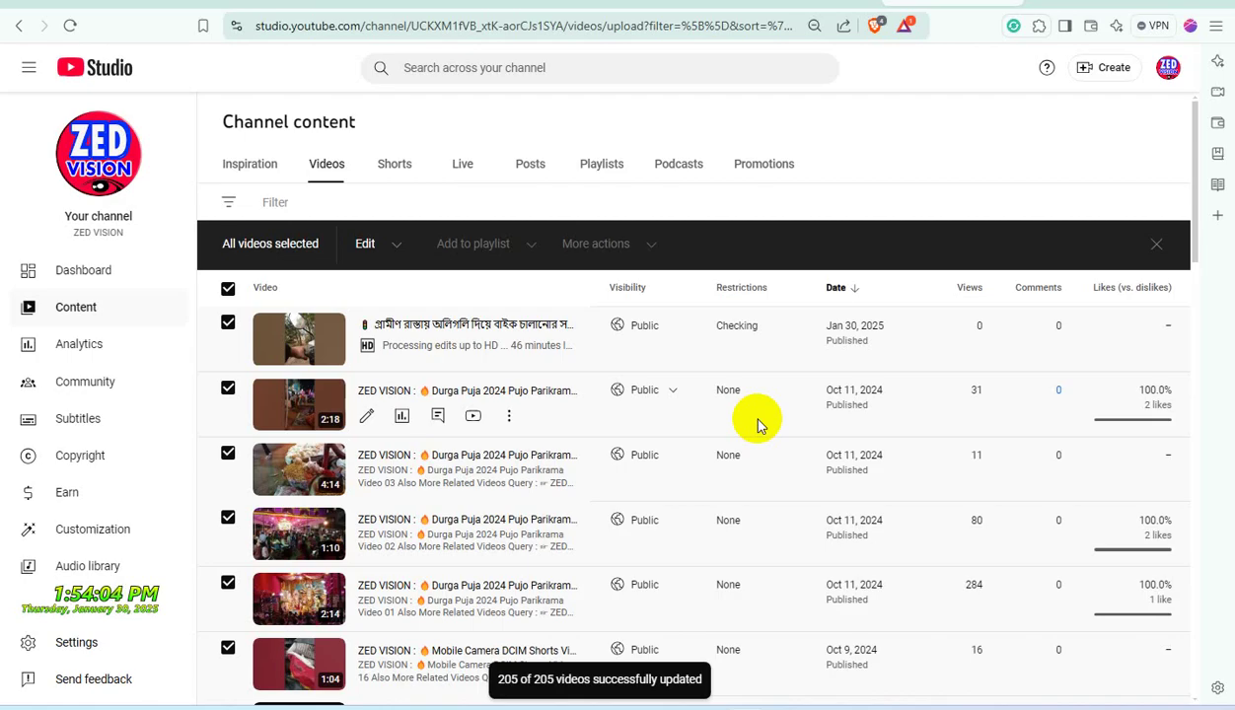
View the public channel page, return to the channel content and look through the list of videos.
click(99, 153)
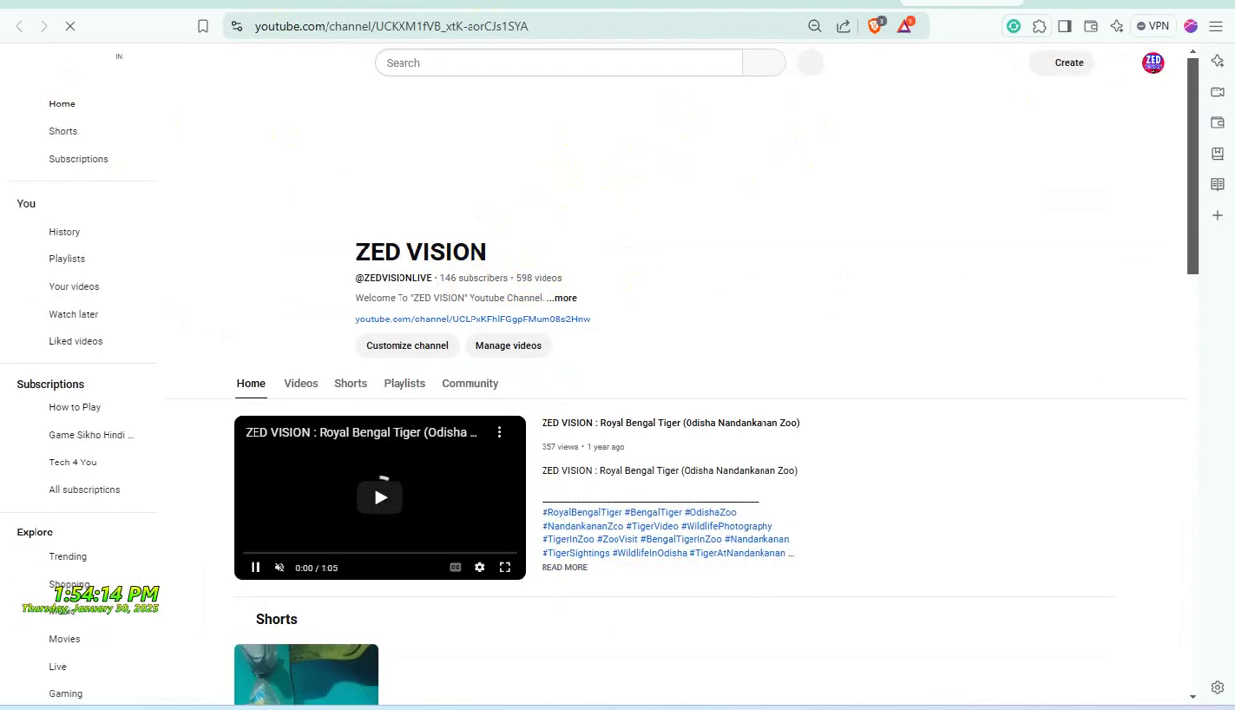
key(ctrl+Tab)
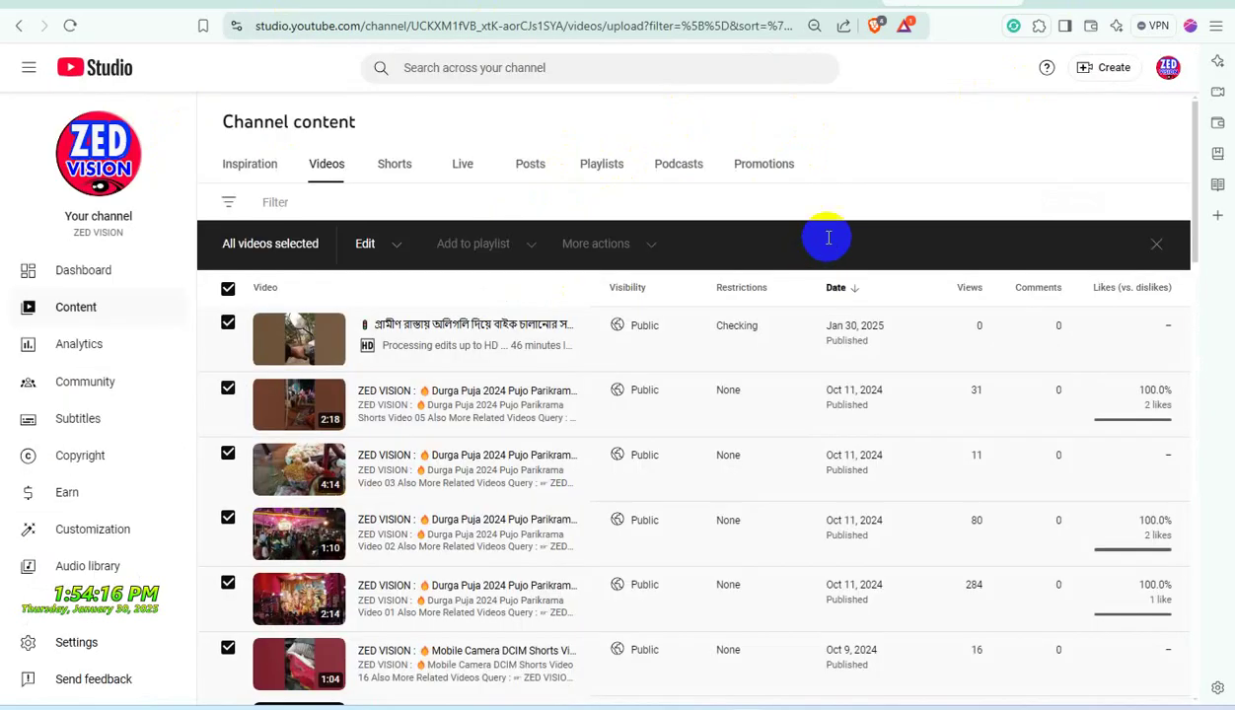
scroll(720, 336, down, 4)
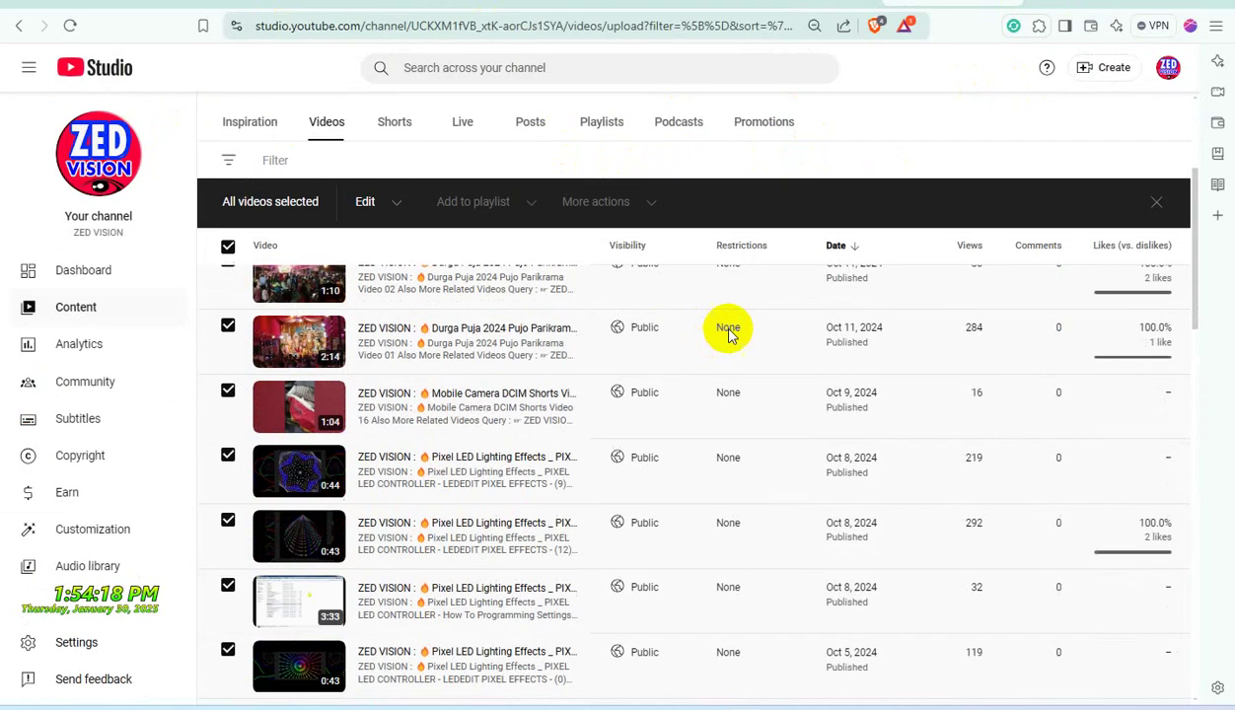
scroll(730, 332, down, 5)
scroll(730, 333, up, 9)
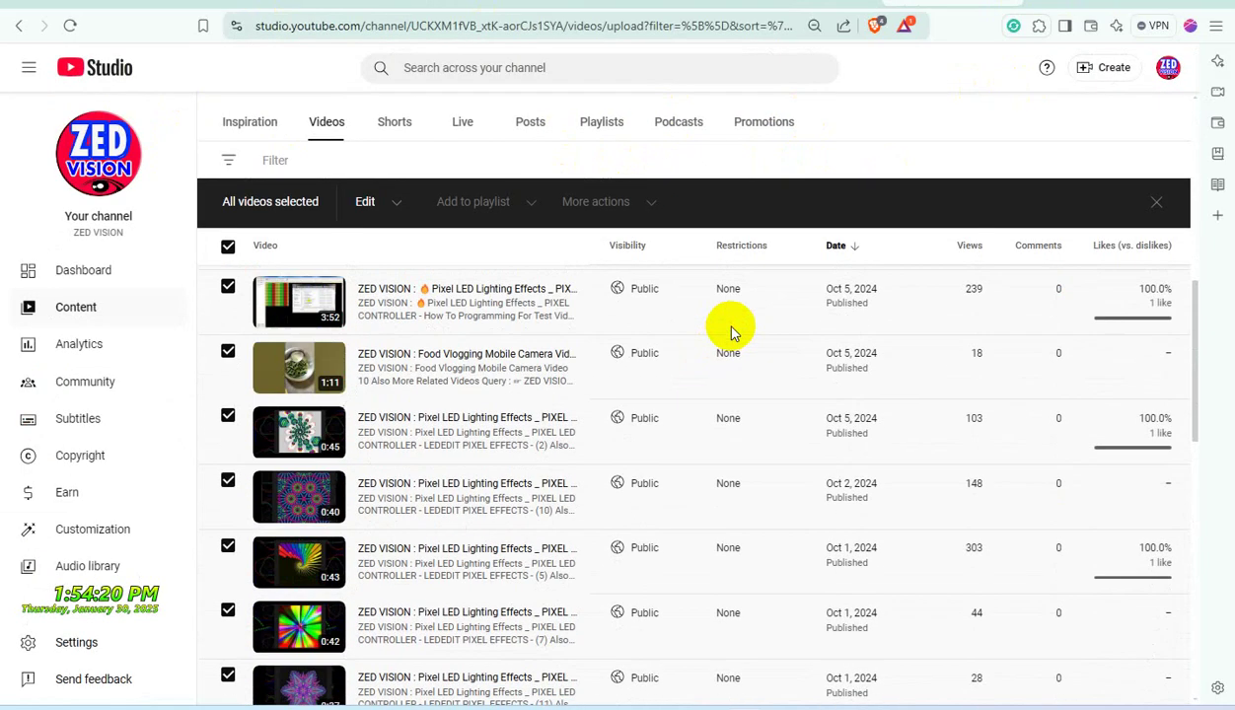
scroll(731, 332, up, 3)
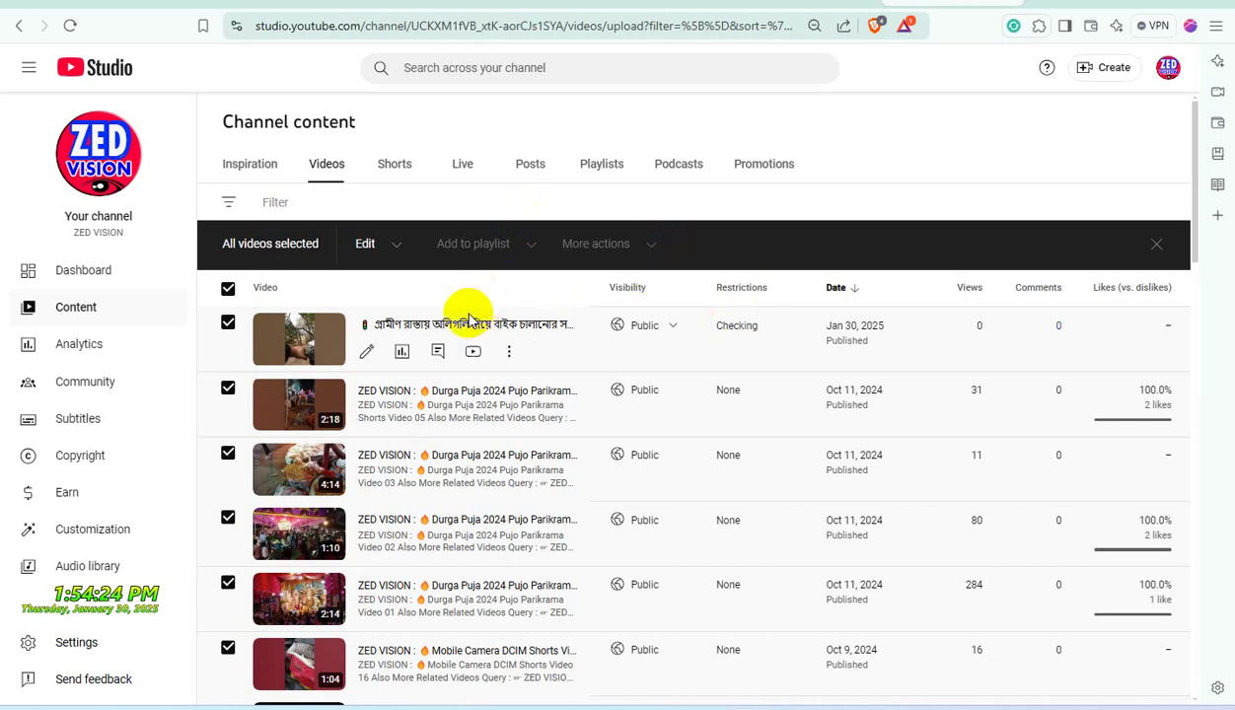
Set comments to Off for the 30 Shorts on the first page and apply the bulk update, acknowledging its implications.
click(399, 169)
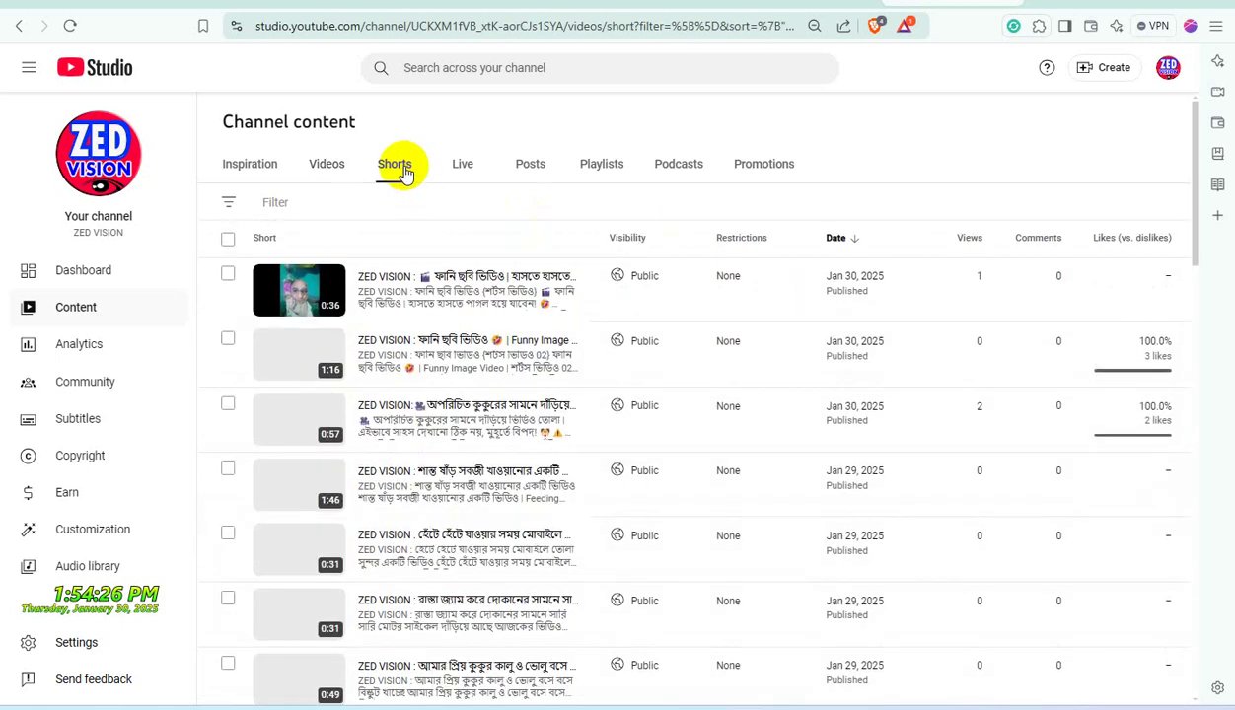
click(228, 241)
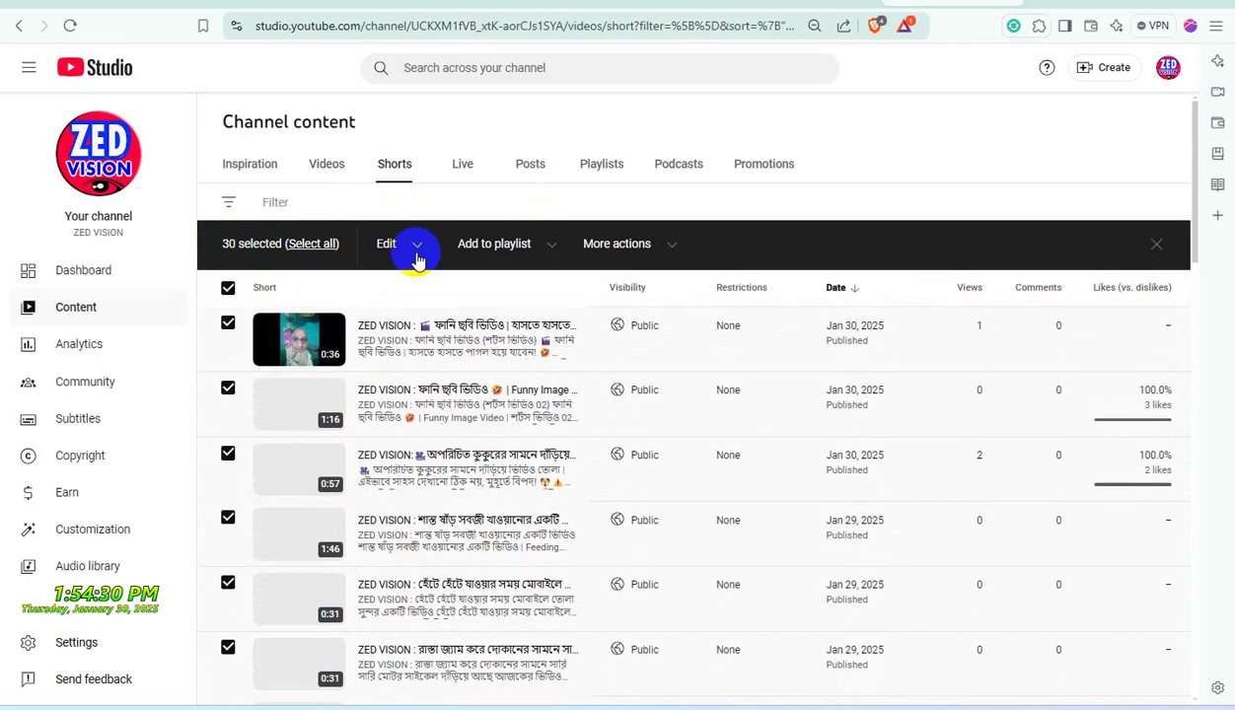
click(419, 246)
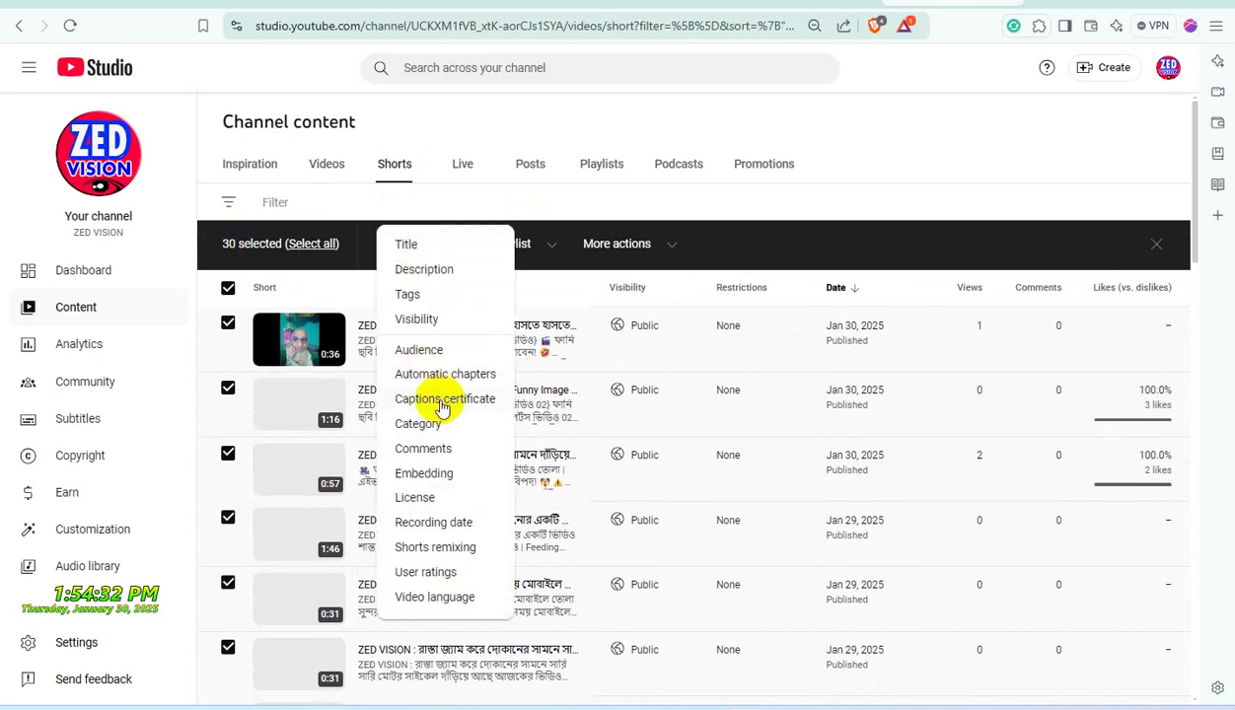
click(434, 449)
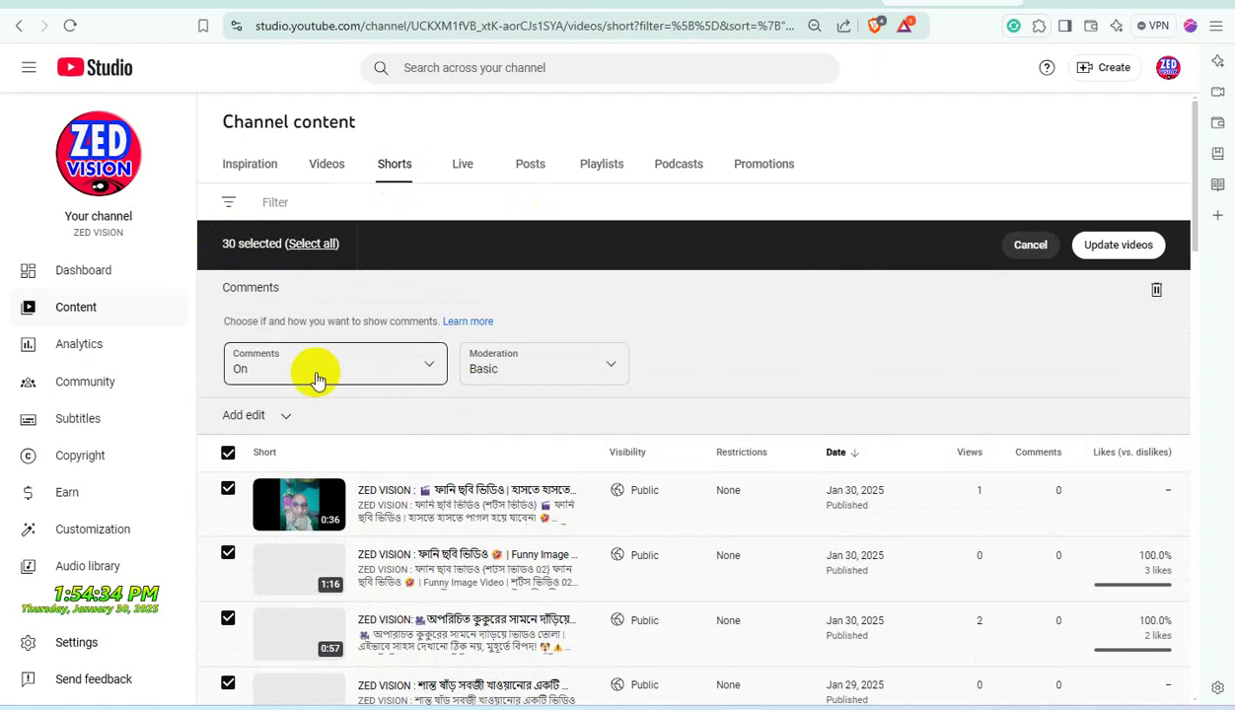
click(317, 377)
click(282, 407)
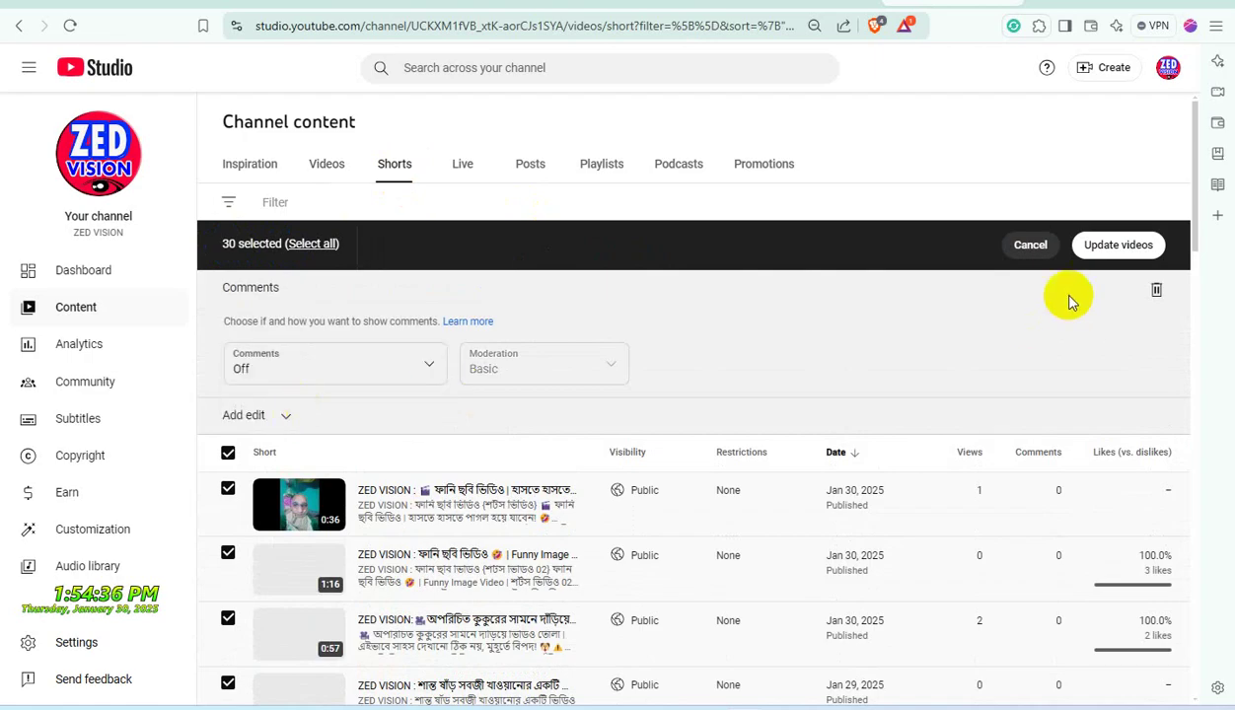
click(1110, 249)
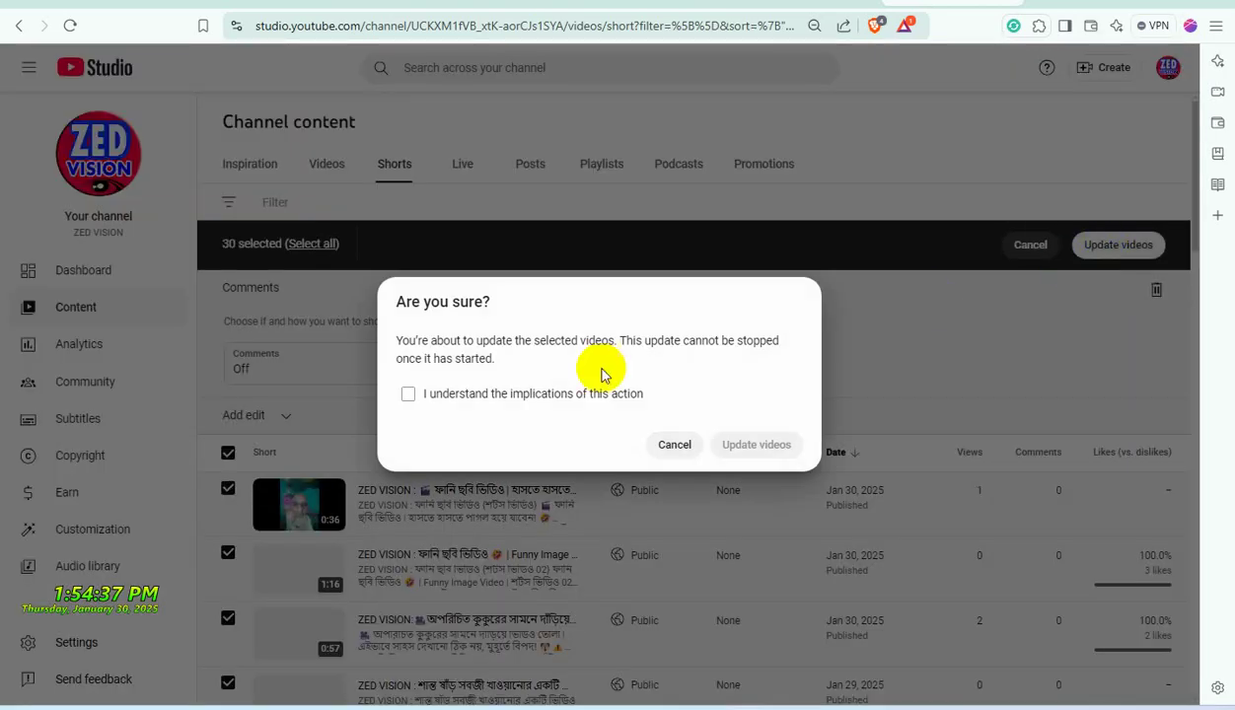
click(409, 396)
click(750, 444)
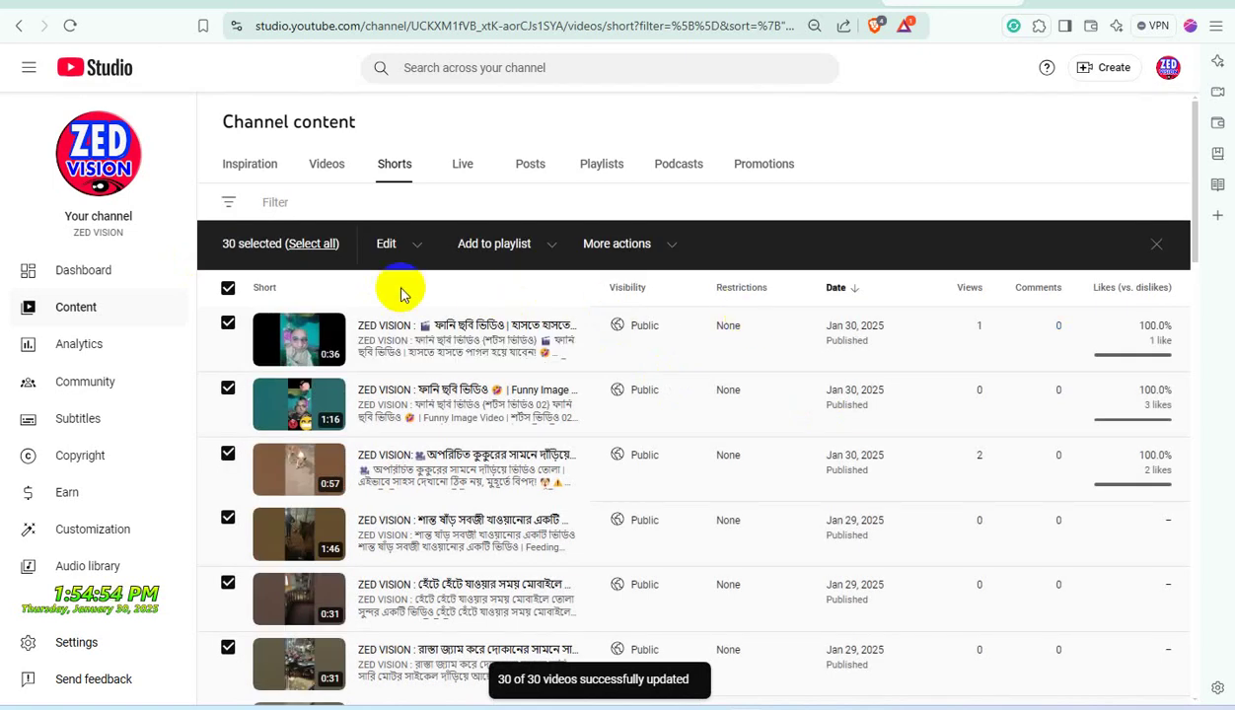
Extend the selection to all of the channel's Shorts and apply a bulk update that sets comments to Off, acknowledging its implications.
click(313, 247)
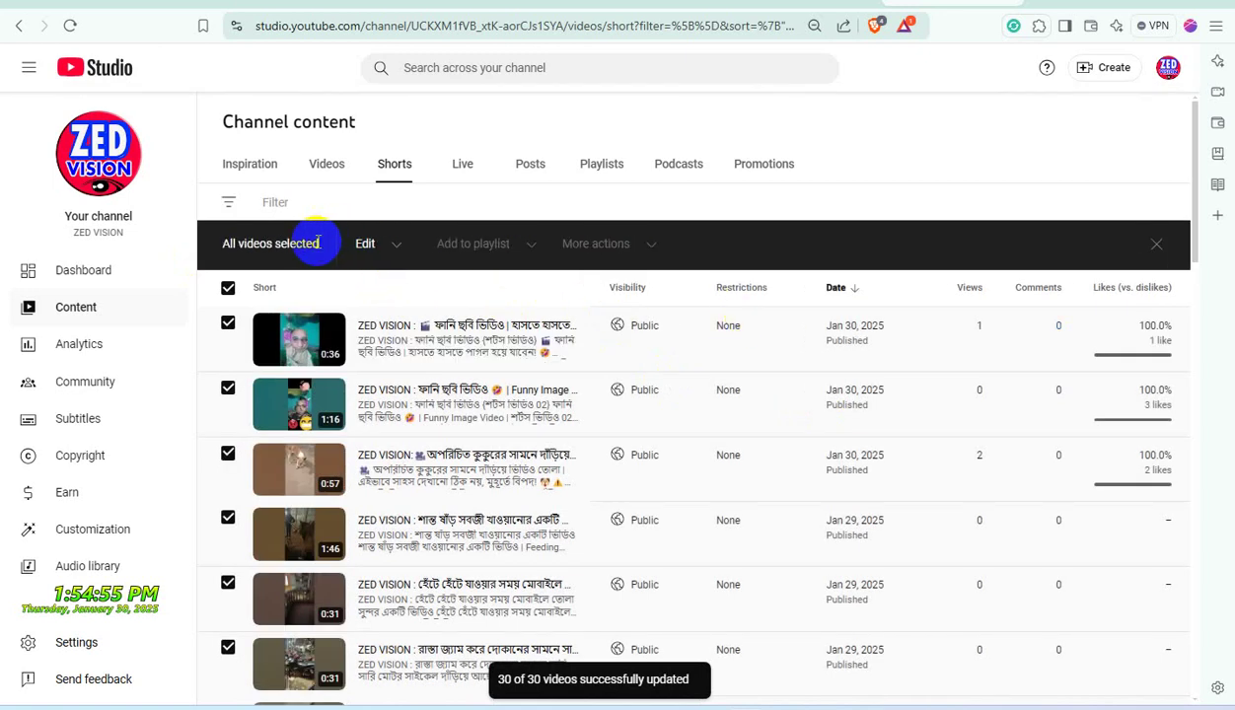
click(398, 249)
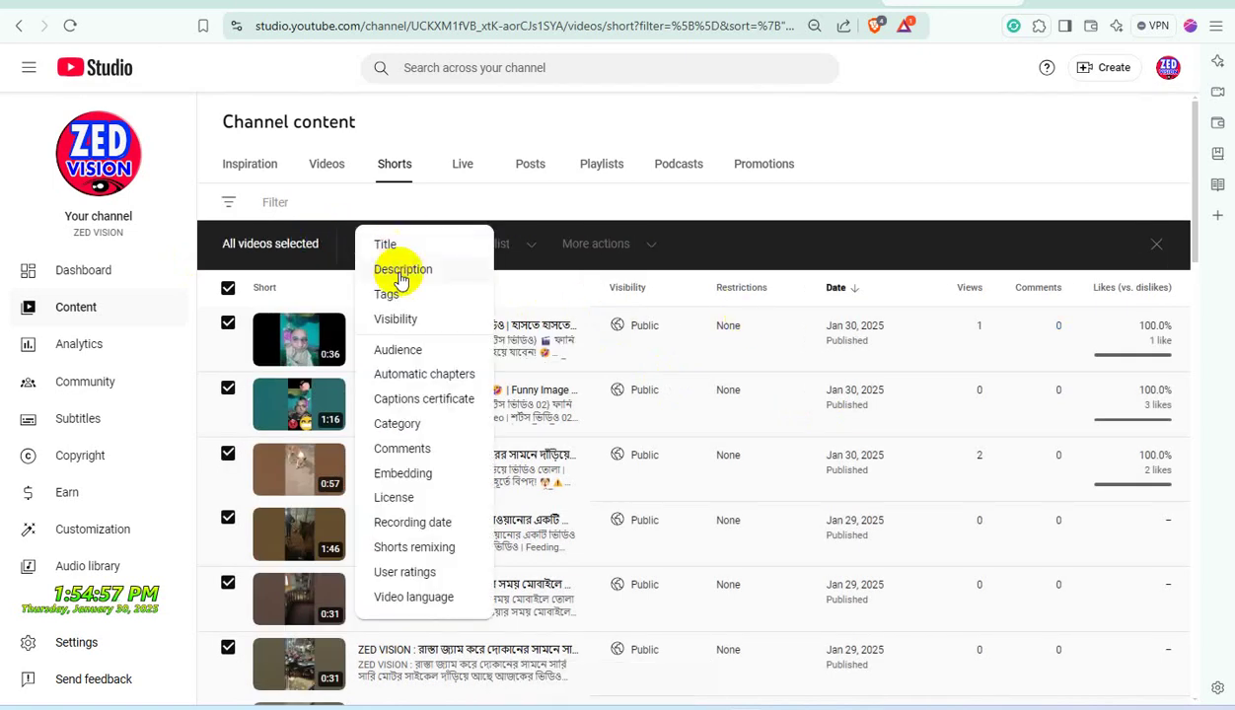
click(409, 449)
click(276, 355)
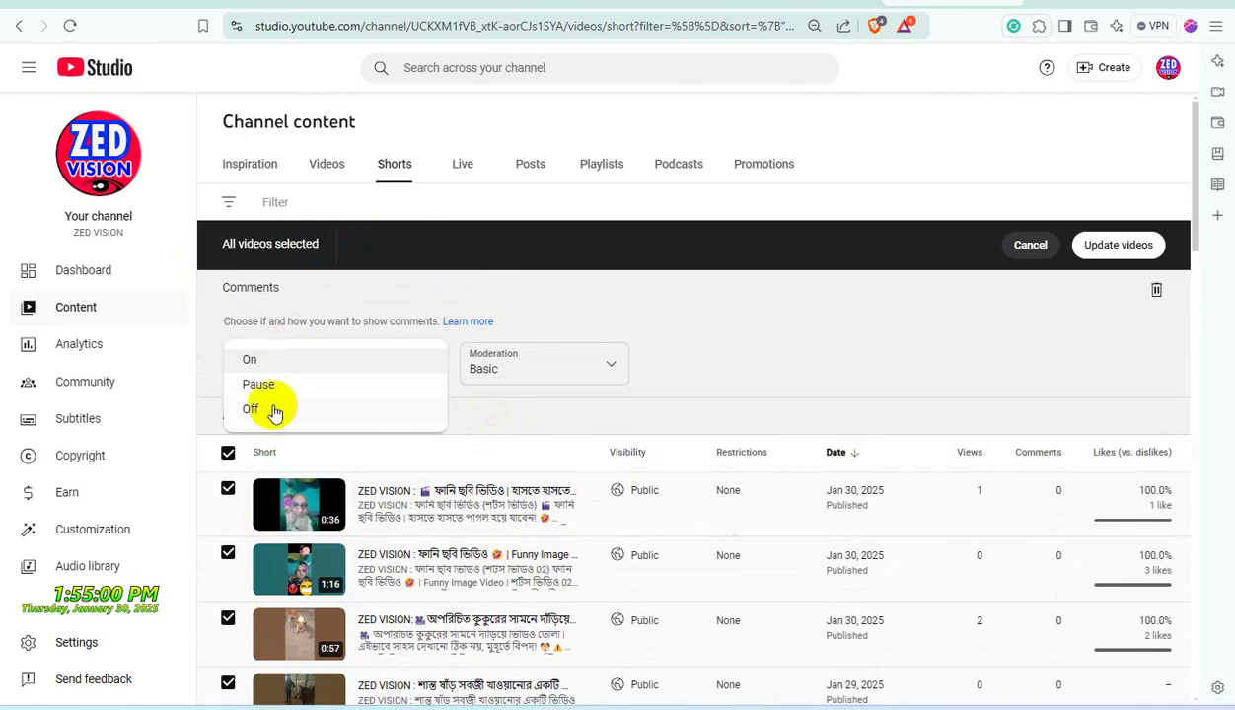
click(276, 412)
click(1118, 246)
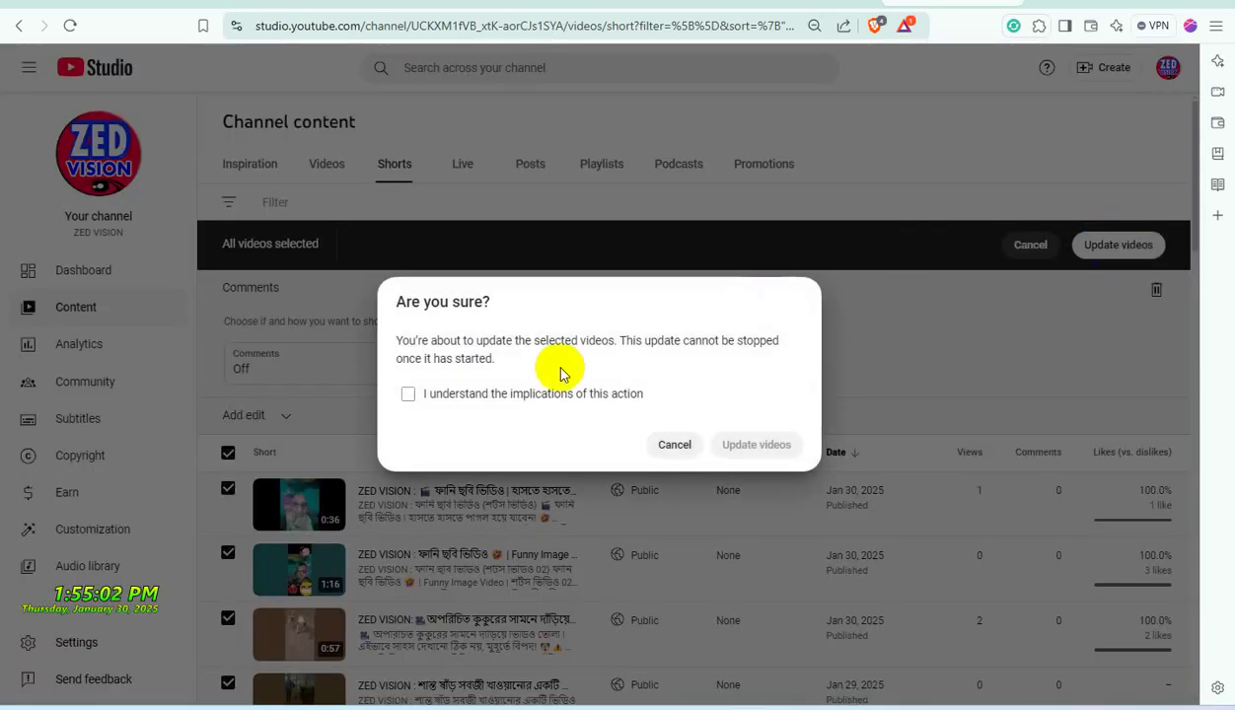
click(466, 394)
click(755, 445)
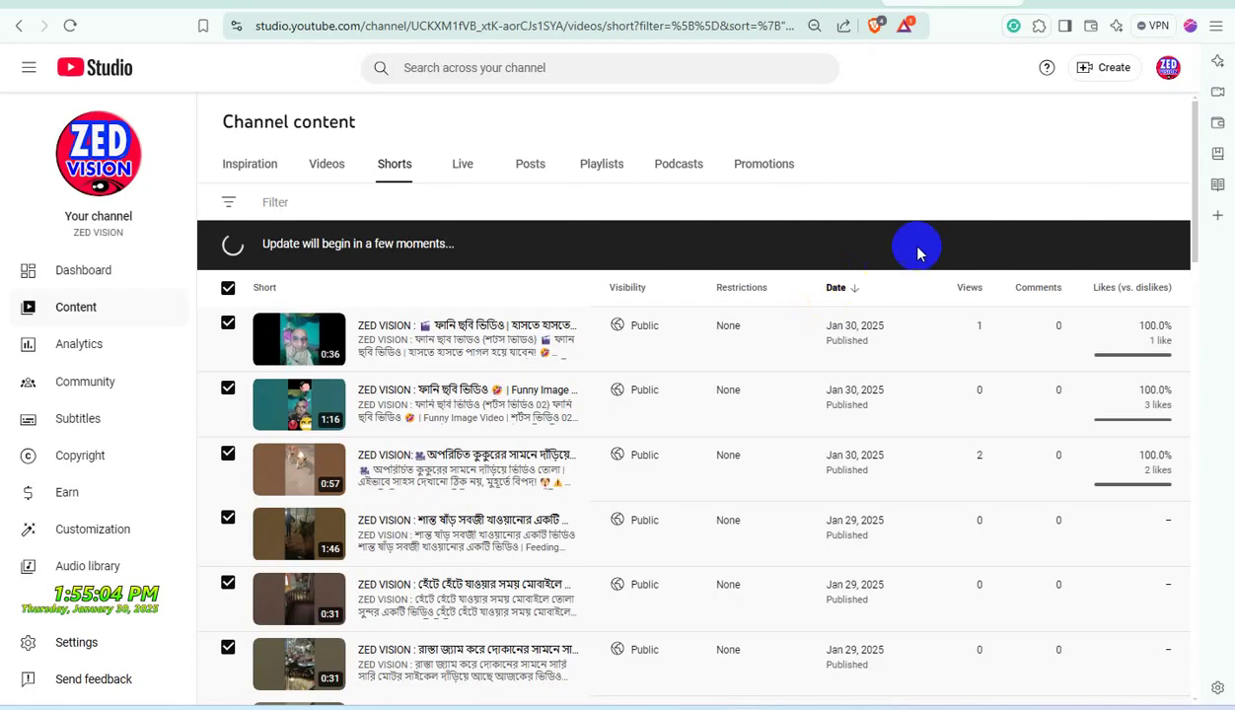